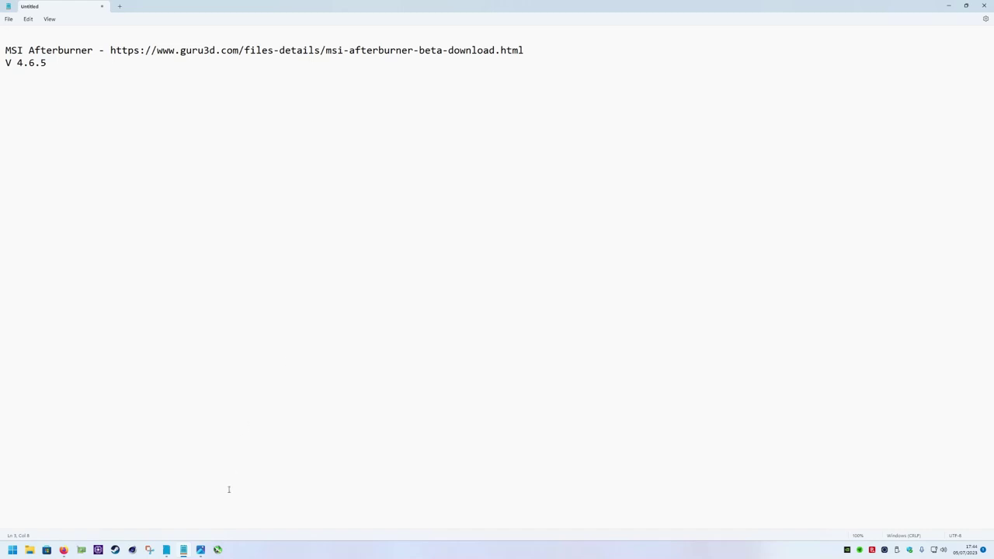
# Step: Open the Rocket League screenshot MSI.png in Photos to view its stats overlay
pyautogui.click(202, 548)
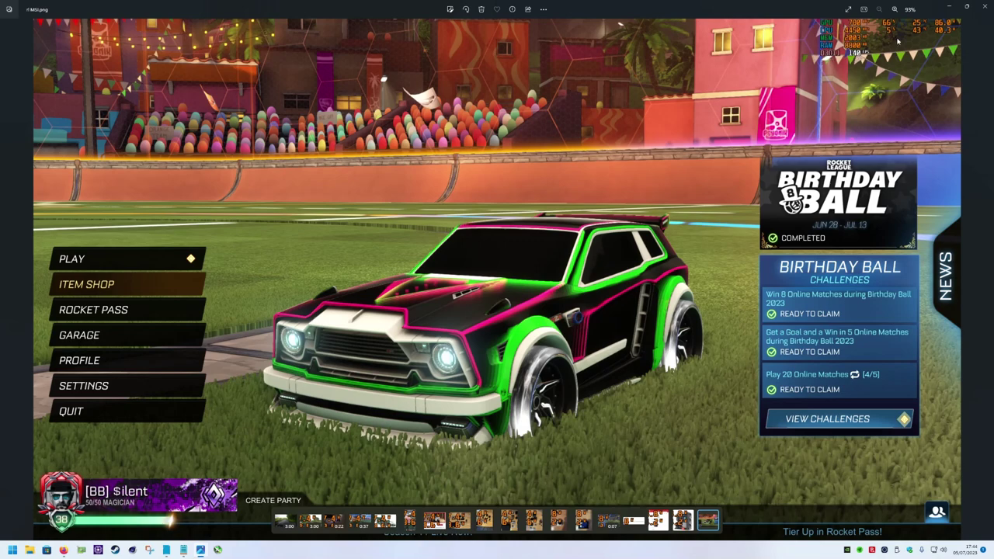
# Step: Minimize the screenshot and select version number 4.6.5 in the Notepad notes
pyautogui.click(948, 7)
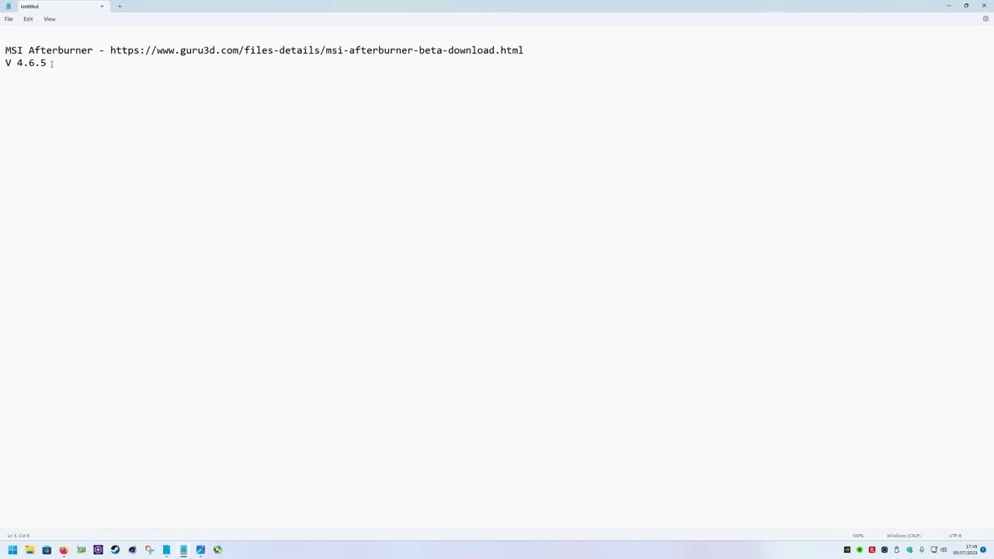
pyautogui.moveTo(48, 63)
pyautogui.mouseDown()
pyautogui.moveTo(17, 67)
pyautogui.moveTo(48, 65)
pyautogui.mouseUp()
# Step: Launch MSI Afterburner, approve its UAC prompt, and bring up its main window
pyautogui.click(217, 550)
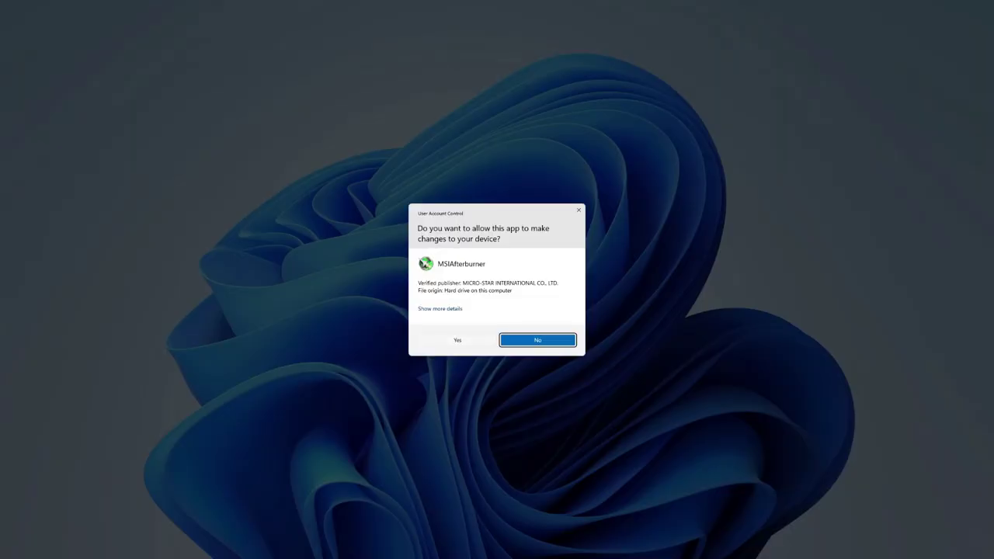
pyautogui.click(437, 337)
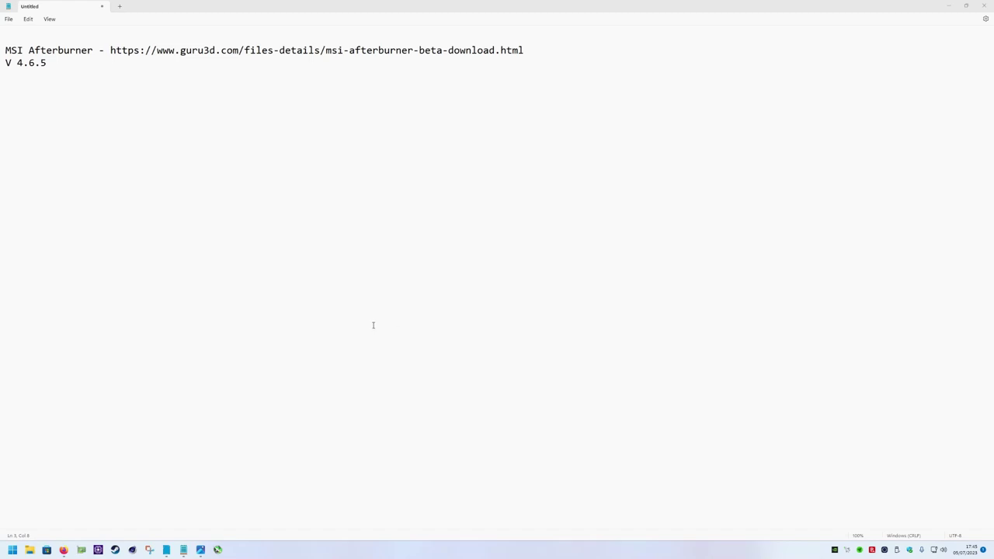
pyautogui.click(850, 550)
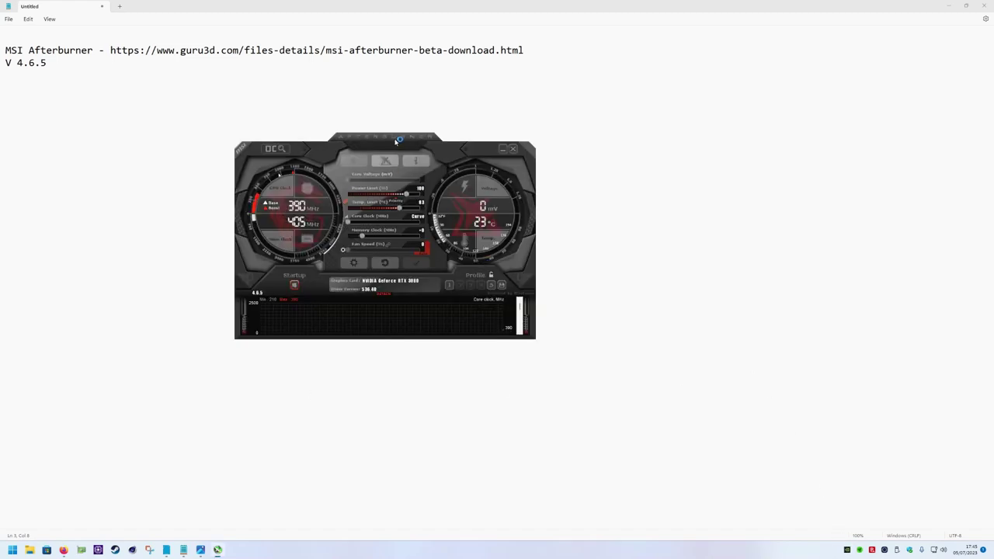
# Step: Open Afterburner's properties and show the Monitoring tab's hardware graph list
pyautogui.moveTo(399, 141); pyautogui.dragTo(468, 126)
pyautogui.click(422, 248)
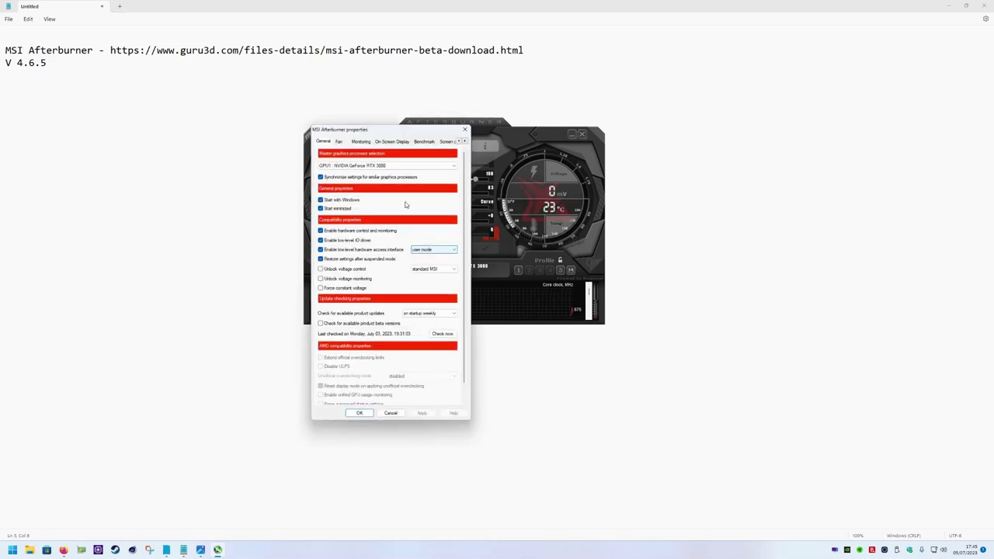
pyautogui.click(385, 142)
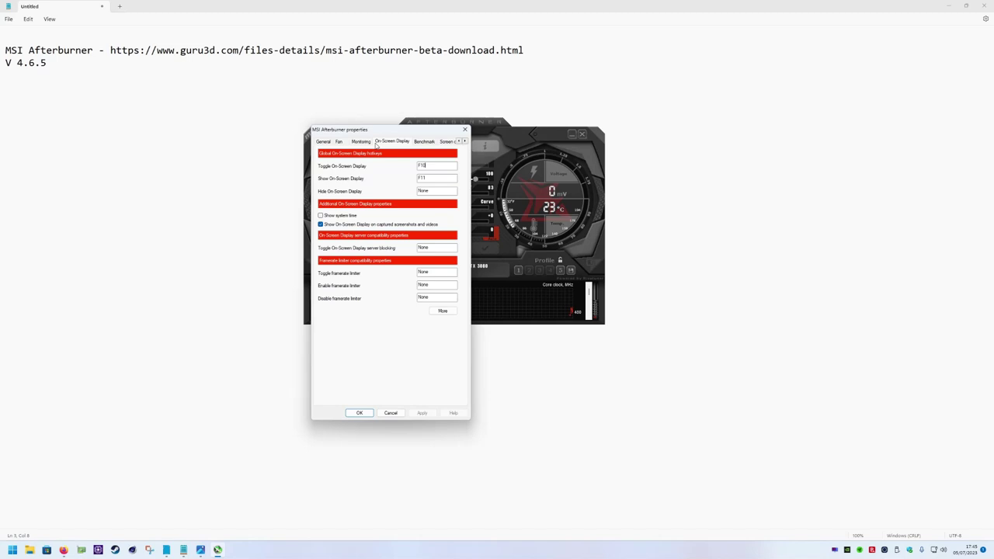
pyautogui.click(362, 141)
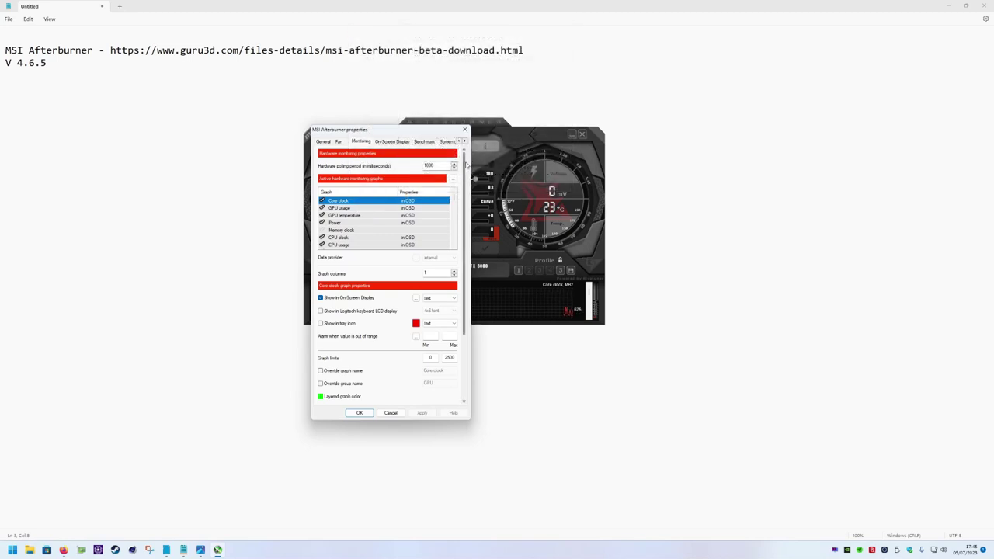
# Step: In RivaTuner Statistics Server, try the OSD top-left, return it top-right, then close RTSS
pyautogui.click(836, 551)
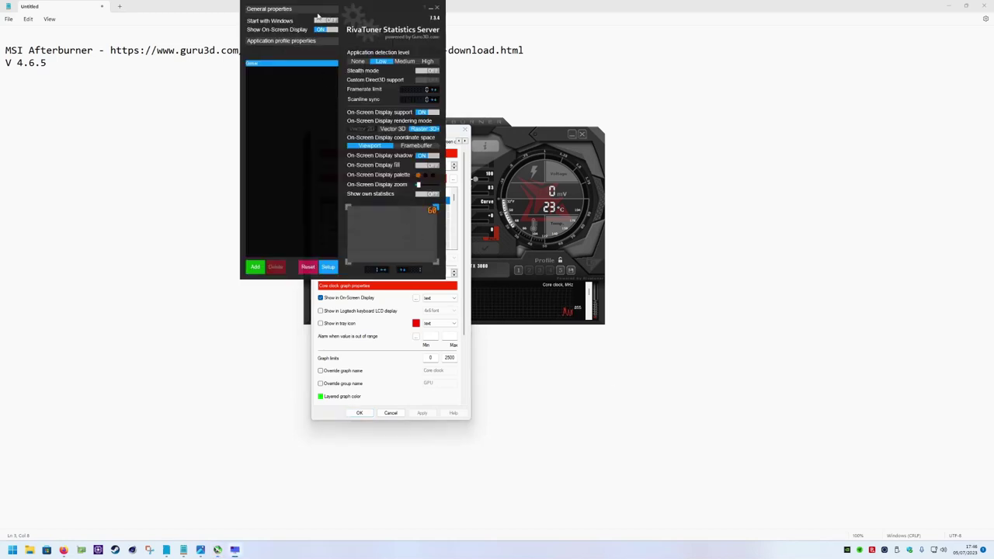
pyautogui.moveTo(318, 16); pyautogui.dragTo(697, 128)
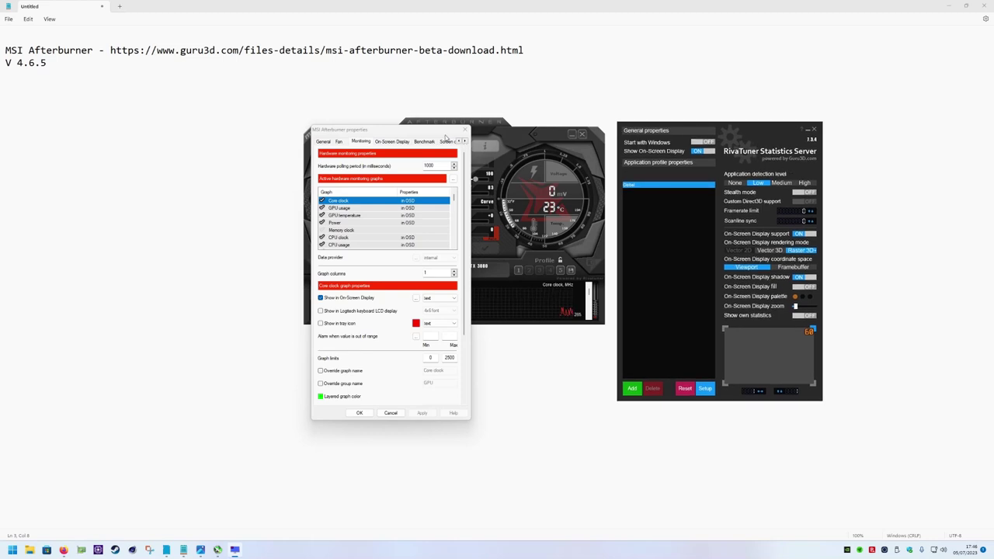
pyautogui.moveTo(419, 132); pyautogui.dragTo(241, 130)
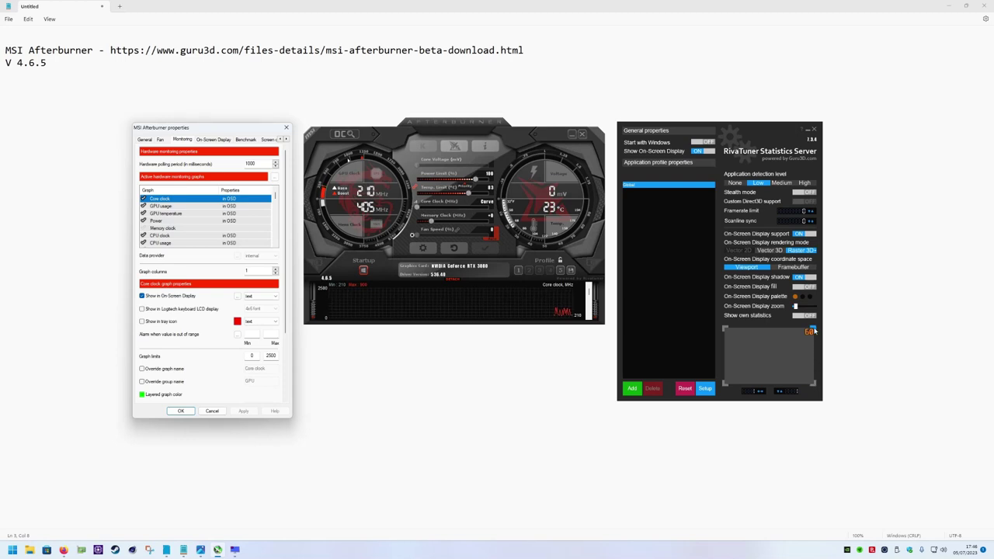
pyautogui.click(729, 332)
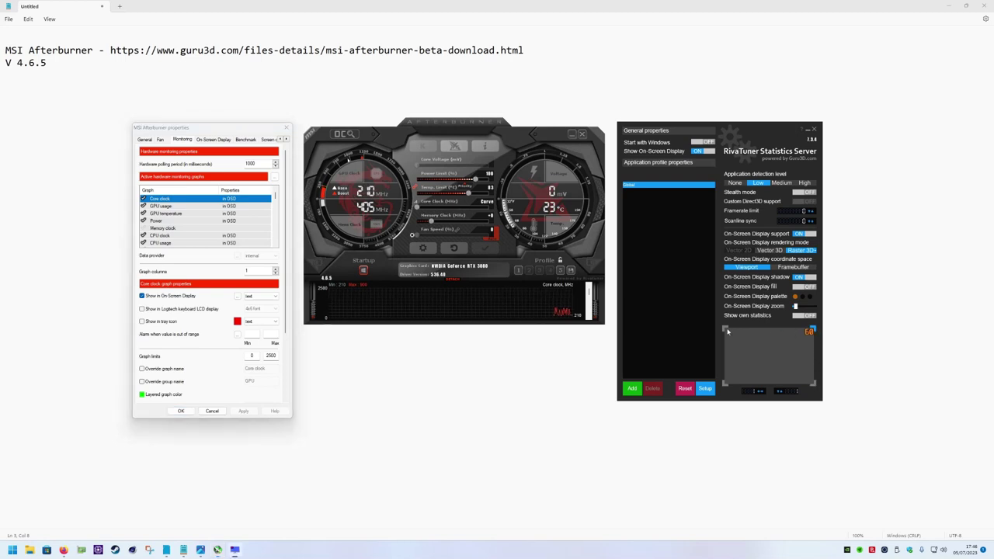
pyautogui.click(814, 331)
pyautogui.click(809, 129)
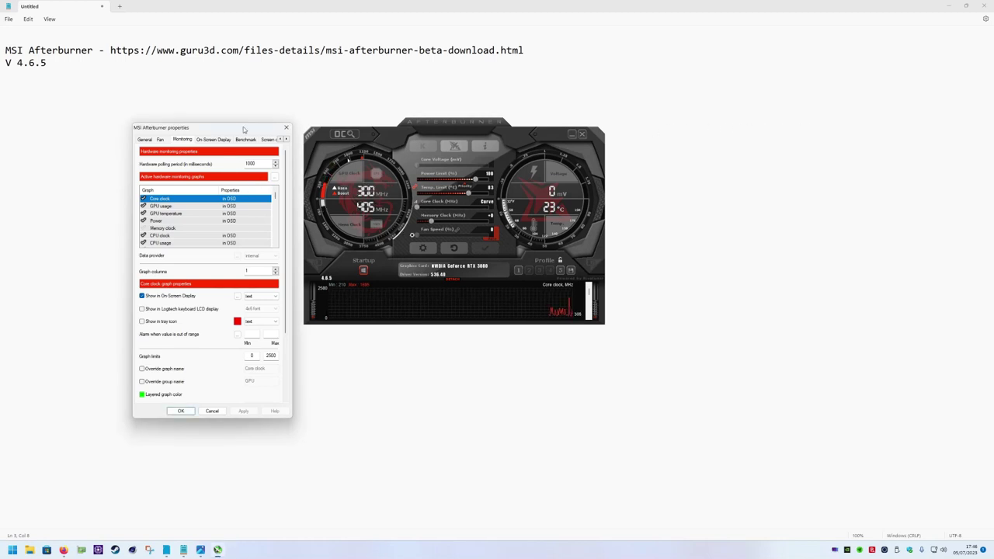
# Step: Scroll the Active hardware monitoring graphs list to check CPU, RAM and framerate graphs marked 'in OSD'
pyautogui.moveTo(246, 129); pyautogui.dragTo(738, 129)
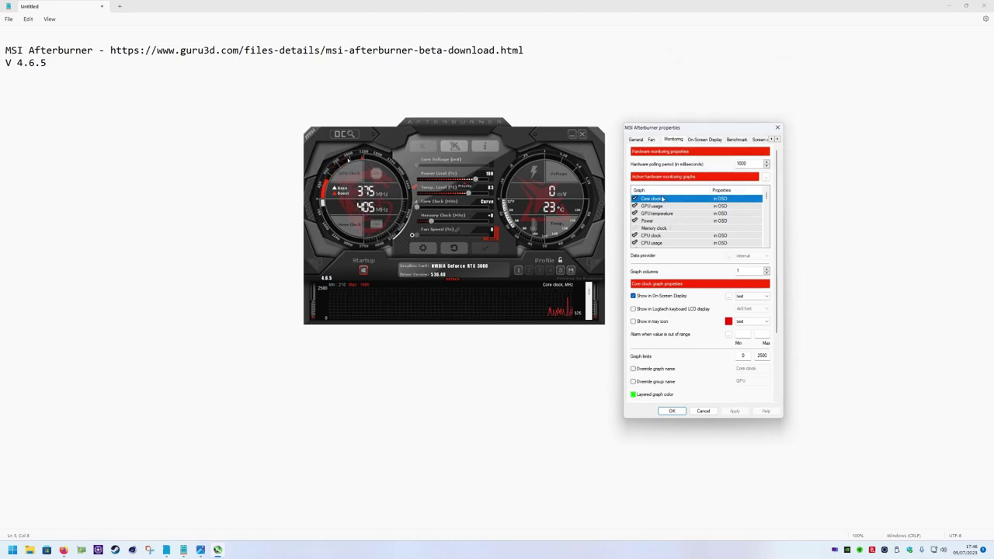
pyautogui.moveTo(669, 205)
pyautogui.scroll(-1, 670, 221)
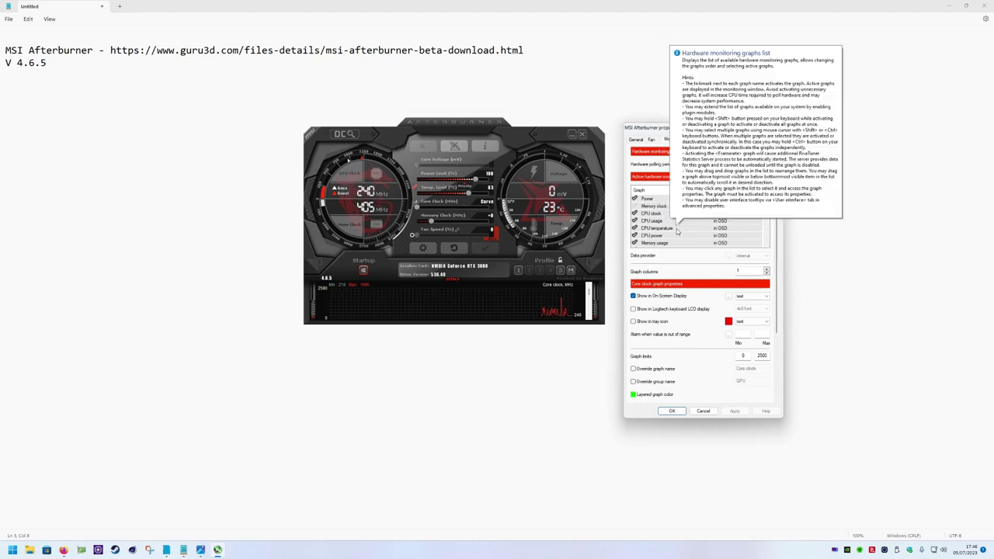
pyautogui.scroll(-1, 674, 230)
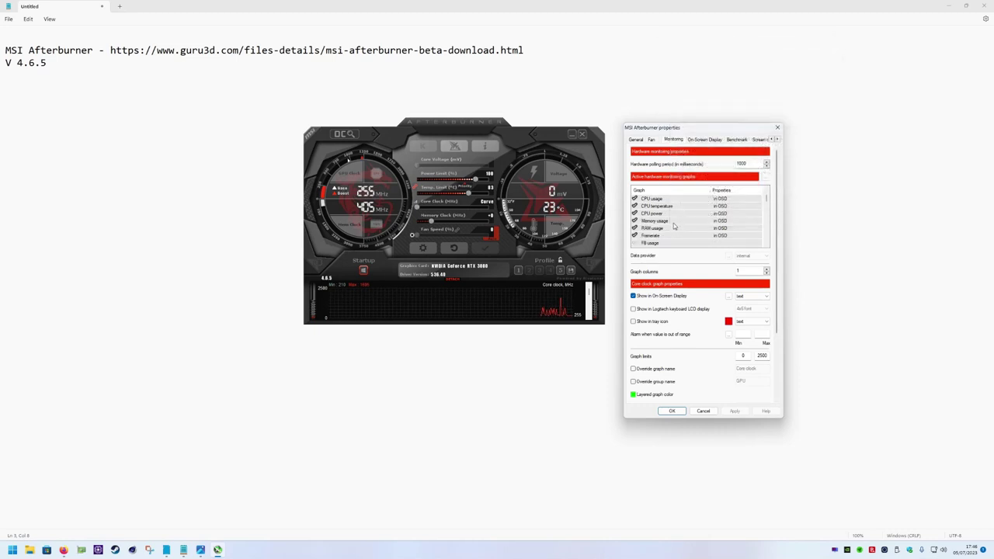
pyautogui.scroll(-2, 676, 227)
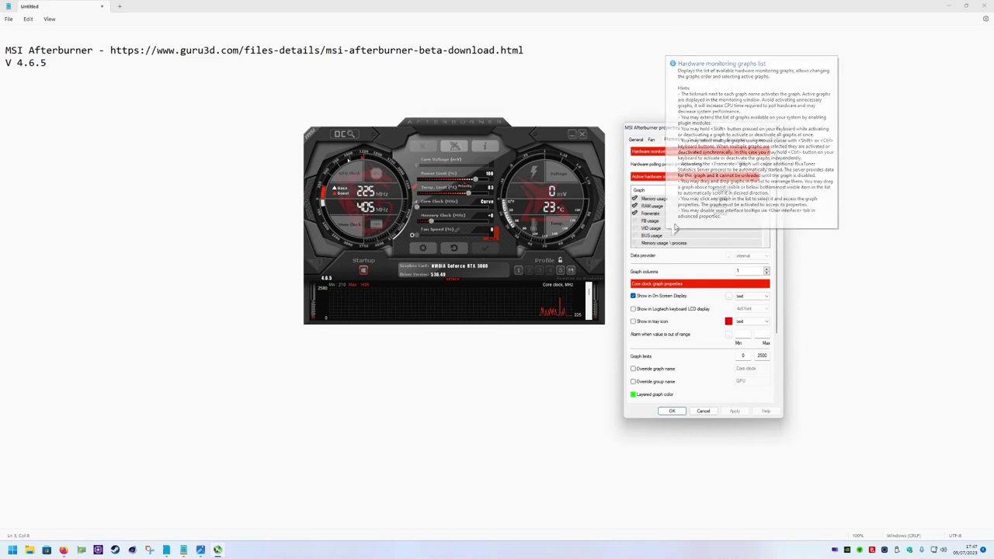
pyautogui.scroll(3, 677, 227)
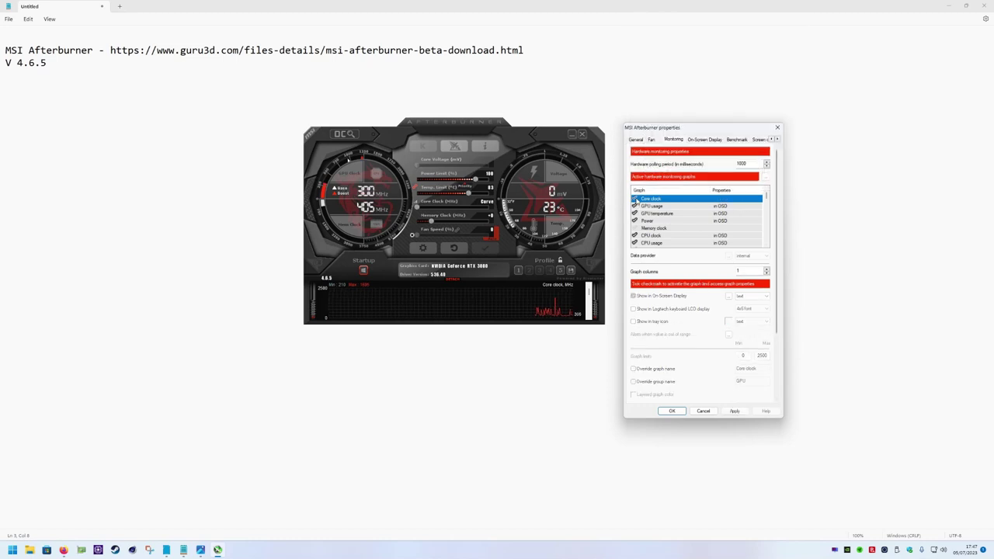
# Step: Tick the Core clock graph and keep 'Show in On-Screen Display' enabled for it
pyautogui.click(634, 199)
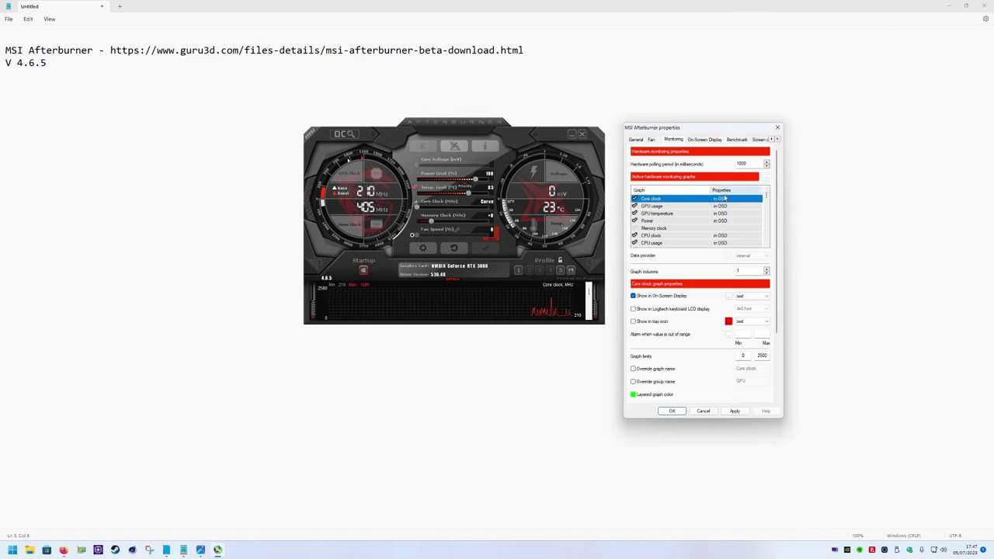
pyautogui.click(634, 298)
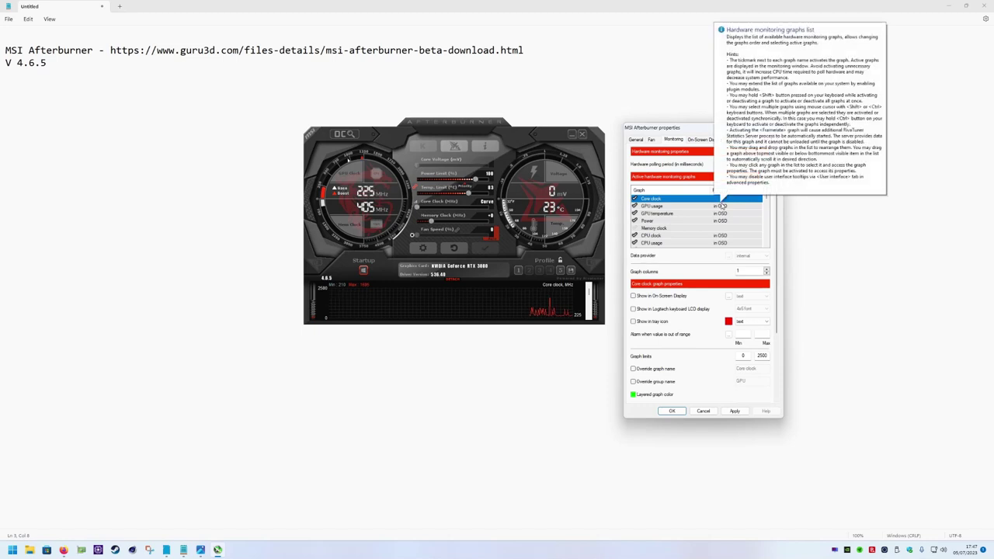
pyautogui.click(635, 298)
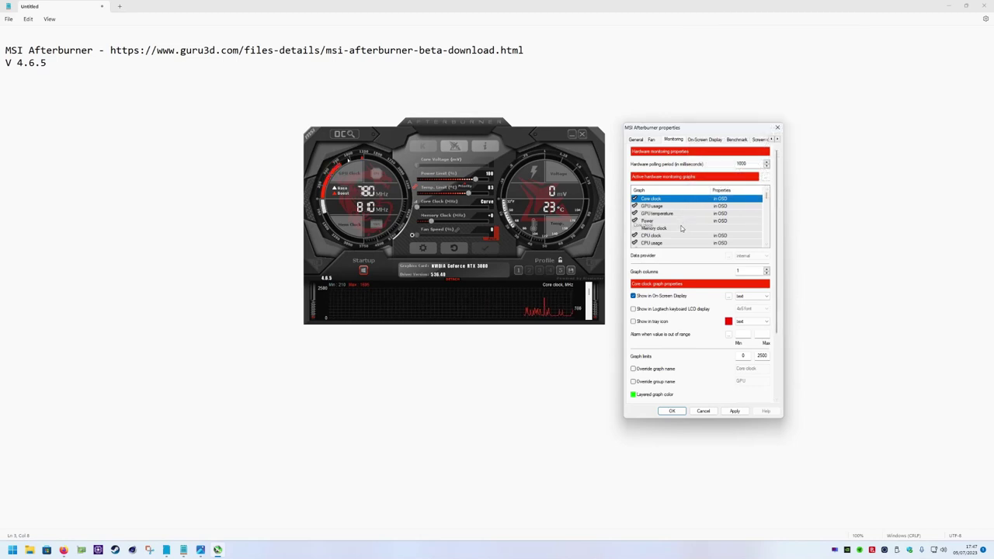
# Step: Reorder the graph list, moving Memory clock up and BUS usage above VID usage
pyautogui.moveTo(681, 228); pyautogui.dragTo(682, 202)
pyautogui.scroll(-4, 682, 222)
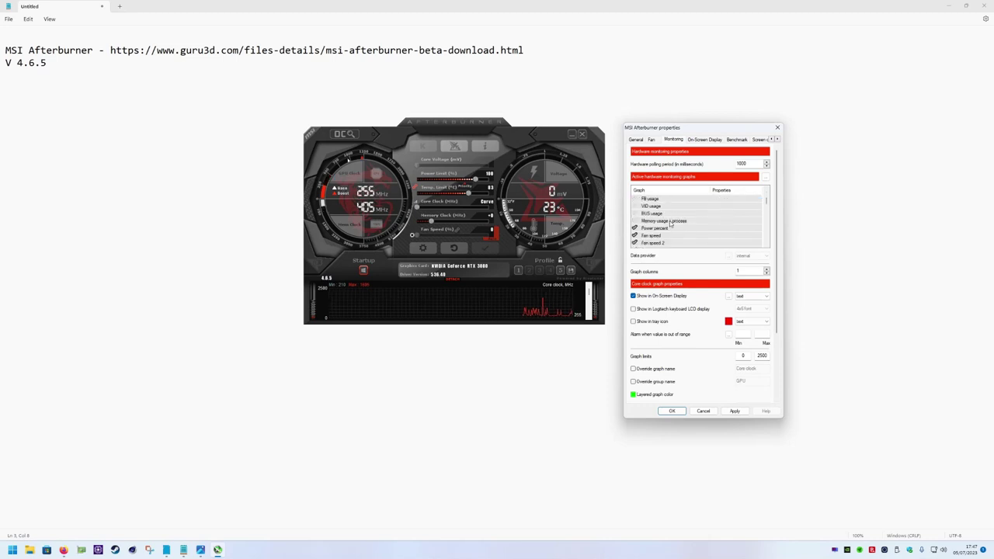
pyautogui.scroll(1, 673, 223)
pyautogui.click(662, 235)
pyautogui.moveTo(659, 229); pyautogui.dragTo(666, 231)
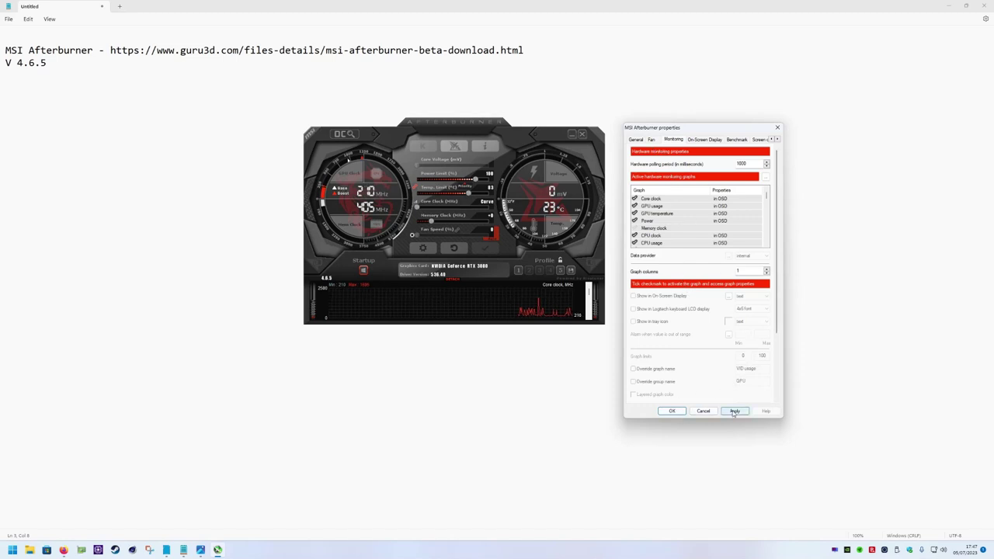
# Step: Save the graph settings, then check the OSD hotkeys: F10 toggles, F11 shows
pyautogui.click(672, 412)
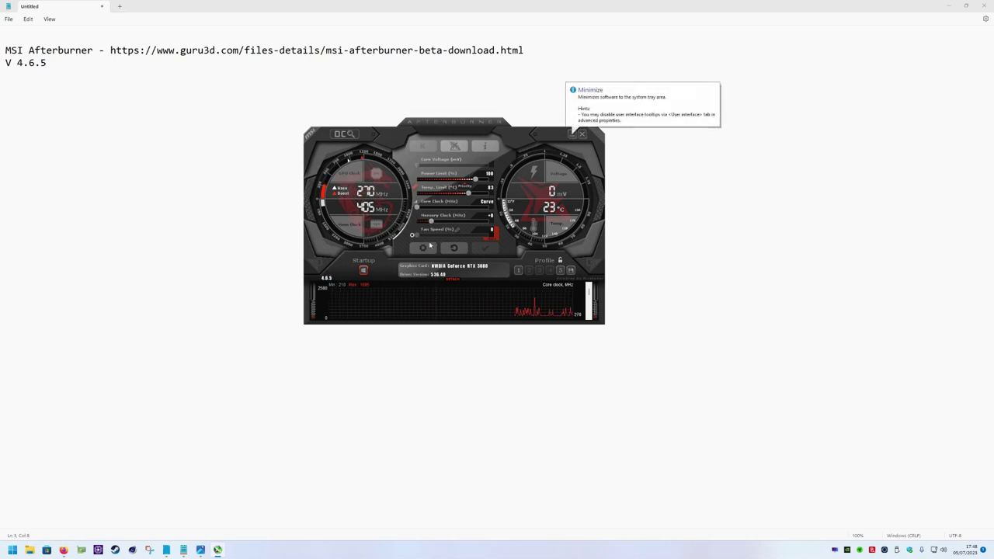
pyautogui.click(427, 246)
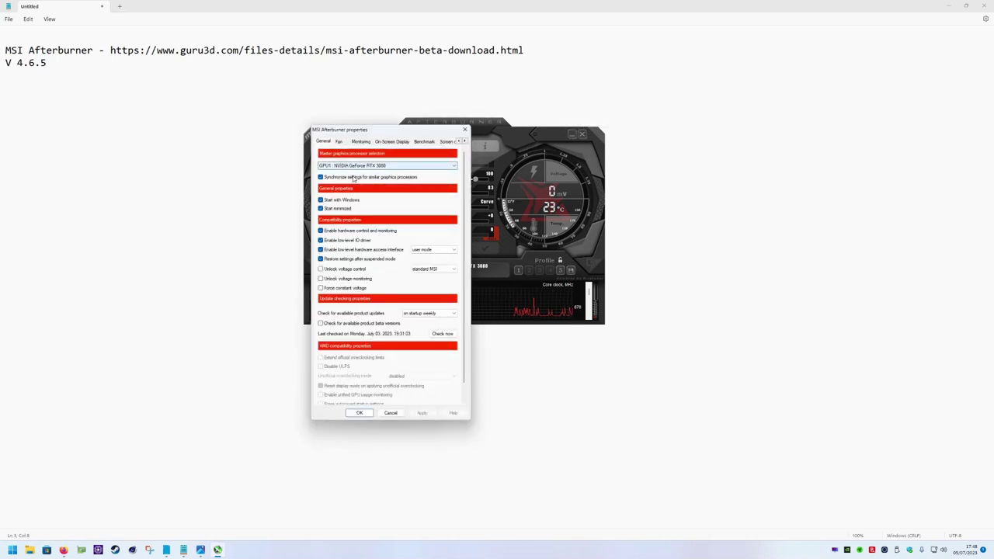
pyautogui.click(363, 143)
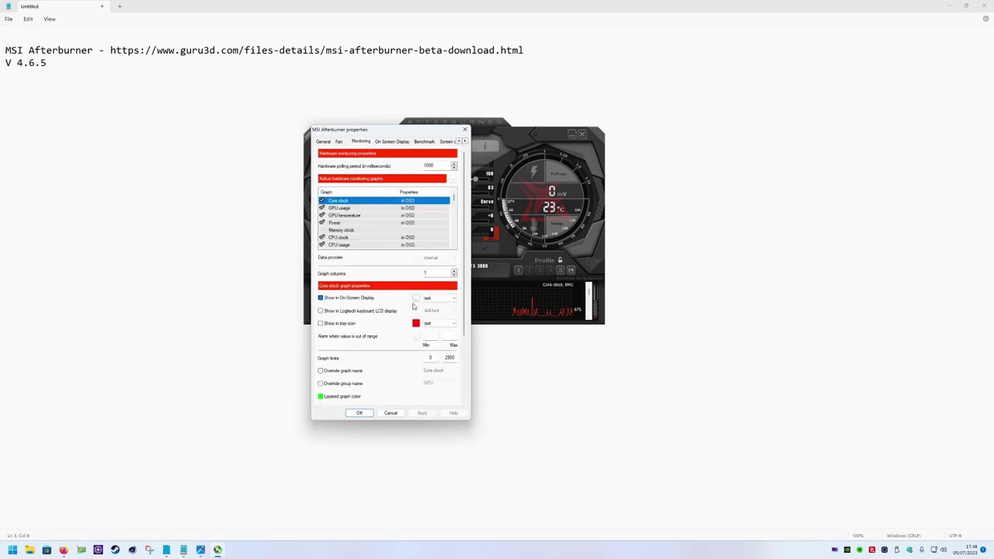
pyautogui.click(393, 142)
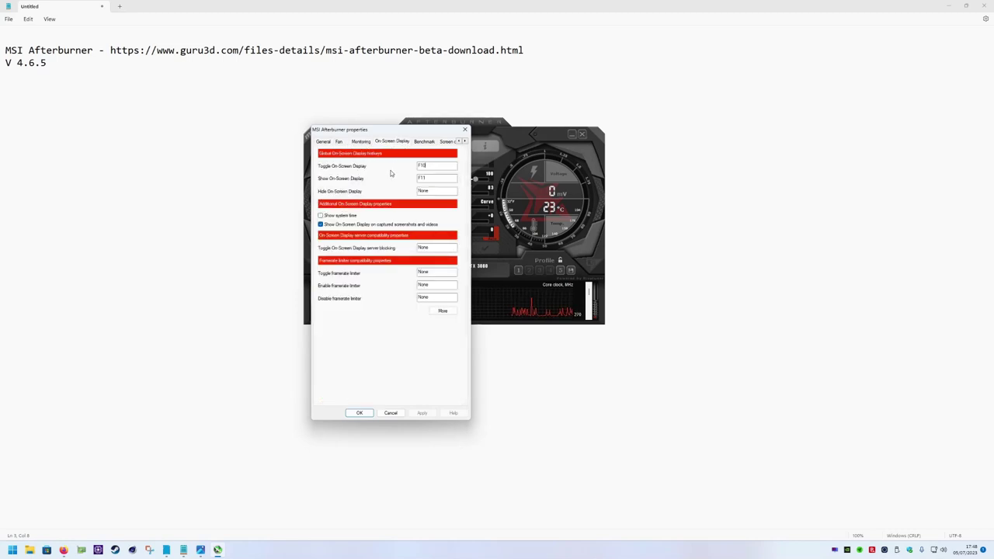
pyautogui.click(428, 167)
pyautogui.moveTo(390, 133); pyautogui.dragTo(694, 126)
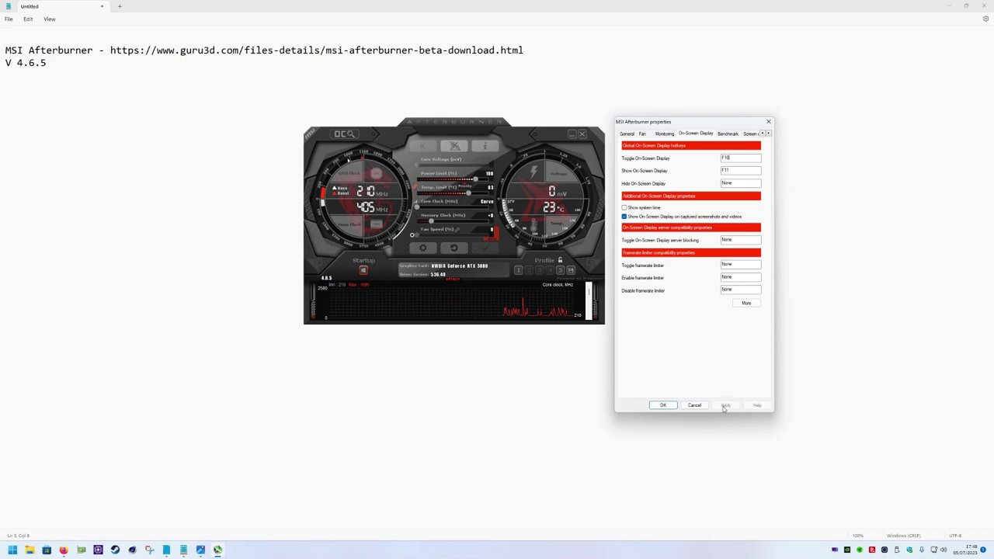
# Step: Apply the hotkey settings with OK and hide Afterburner to return to the Notepad notes
pyautogui.click(664, 405)
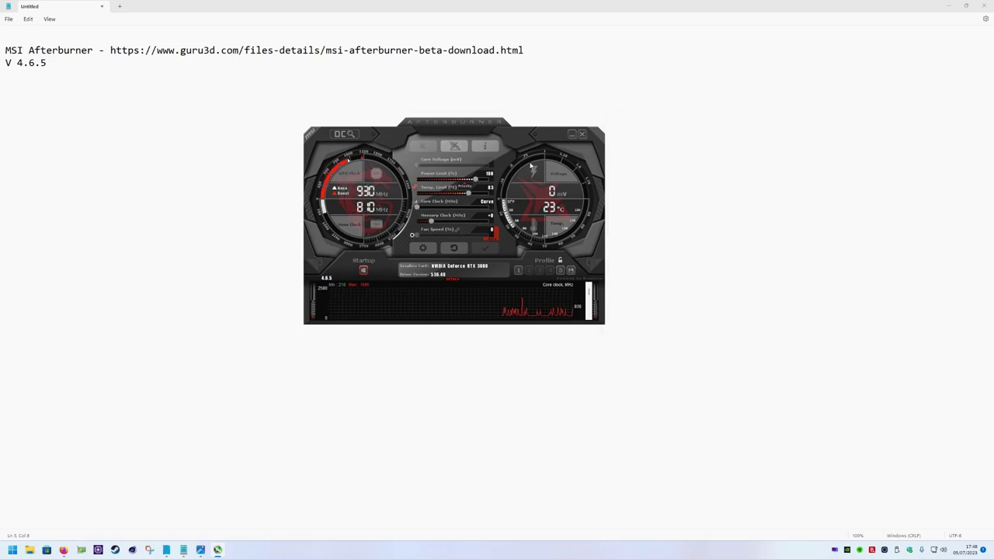
pyautogui.click(646, 371)
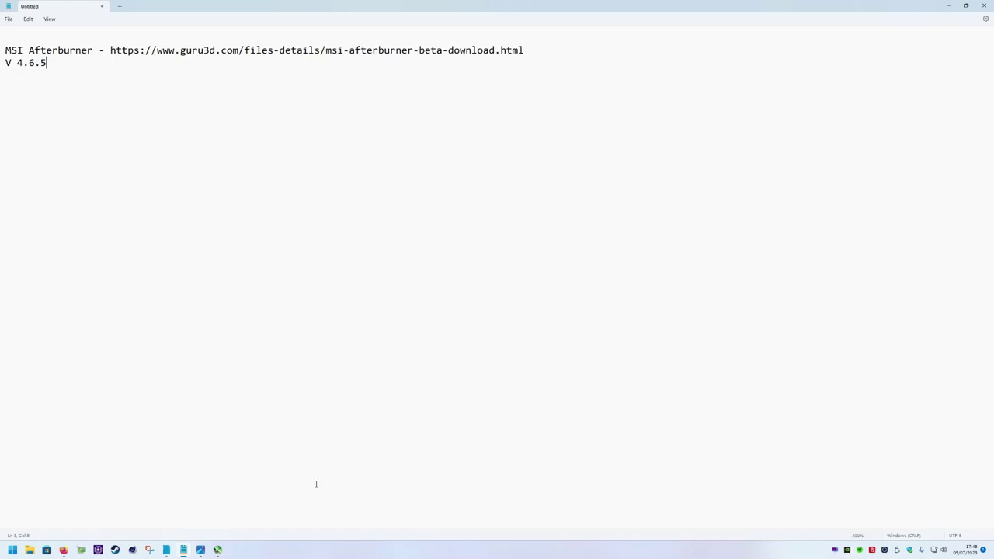
pyautogui.click(200, 550)
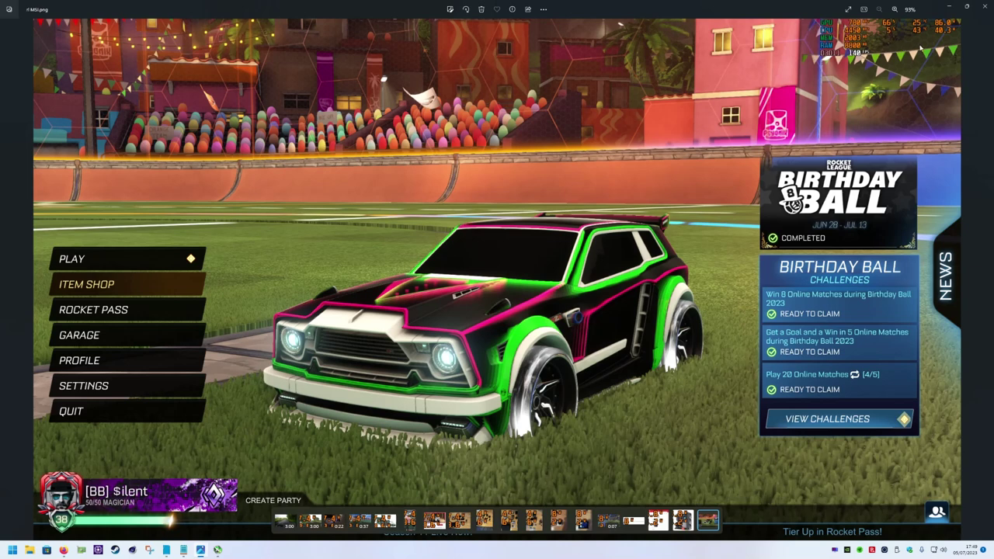
pyautogui.click(952, 4)
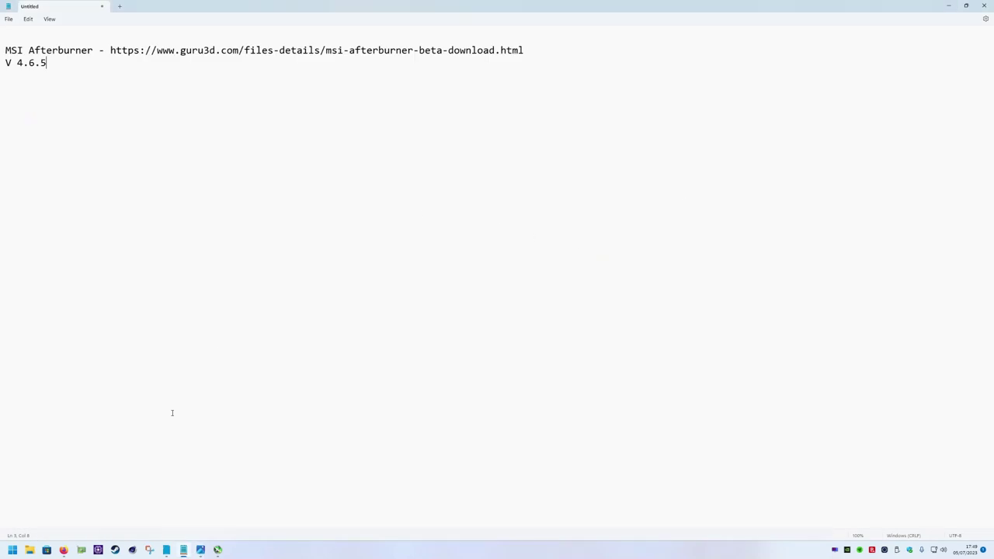